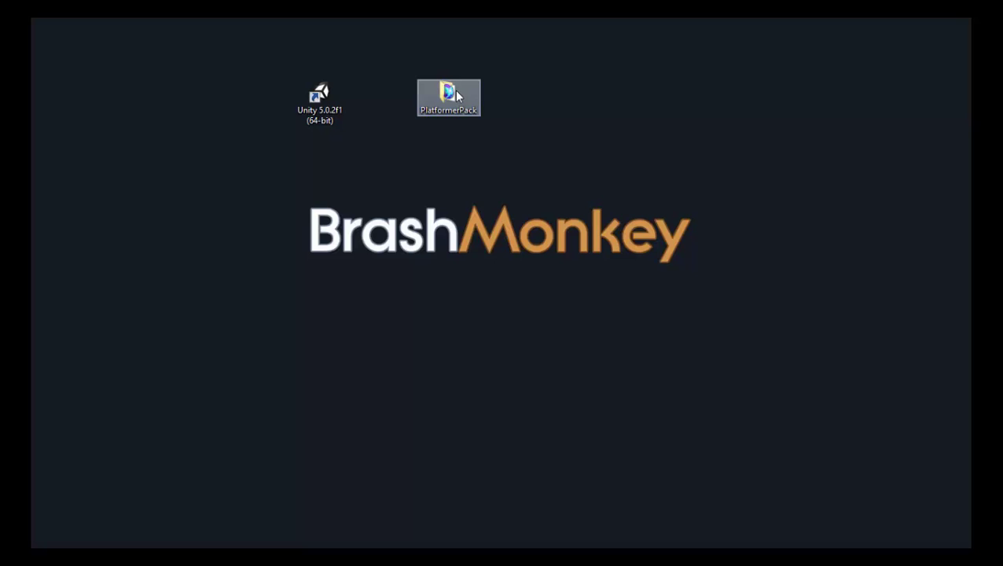
Open the PlatformerPack folder on the desktop and look through the images in its torso and head subfolders.
double_click(449, 91)
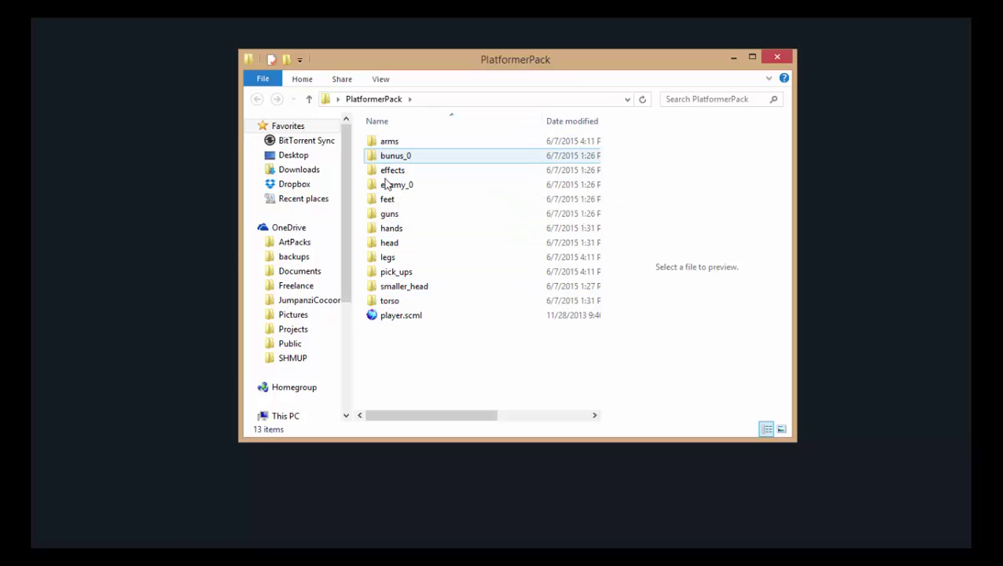
double_click(388, 305)
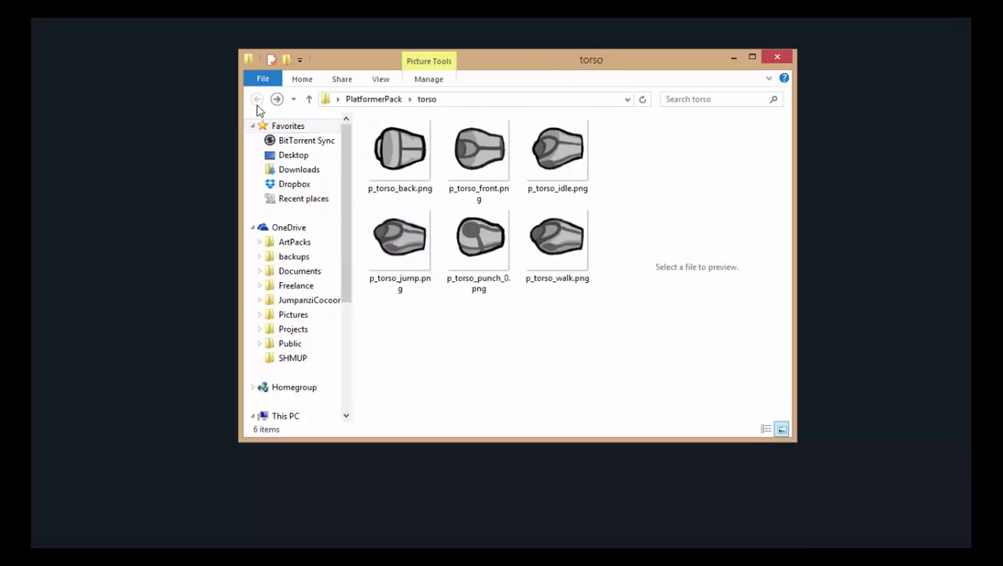
left_click(255, 101)
double_click(393, 243)
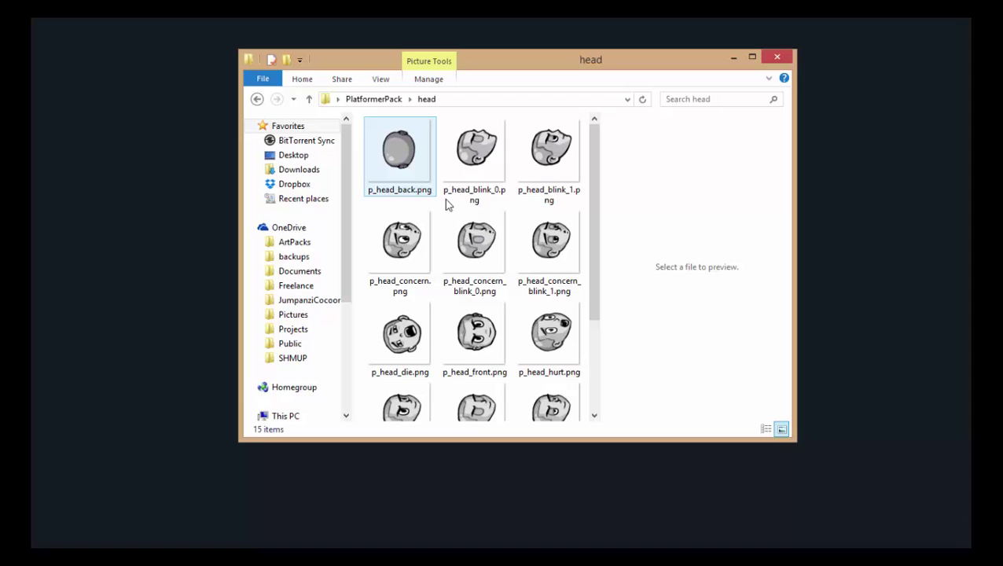
scroll(446, 201, "down", 3)
left_click(257, 100)
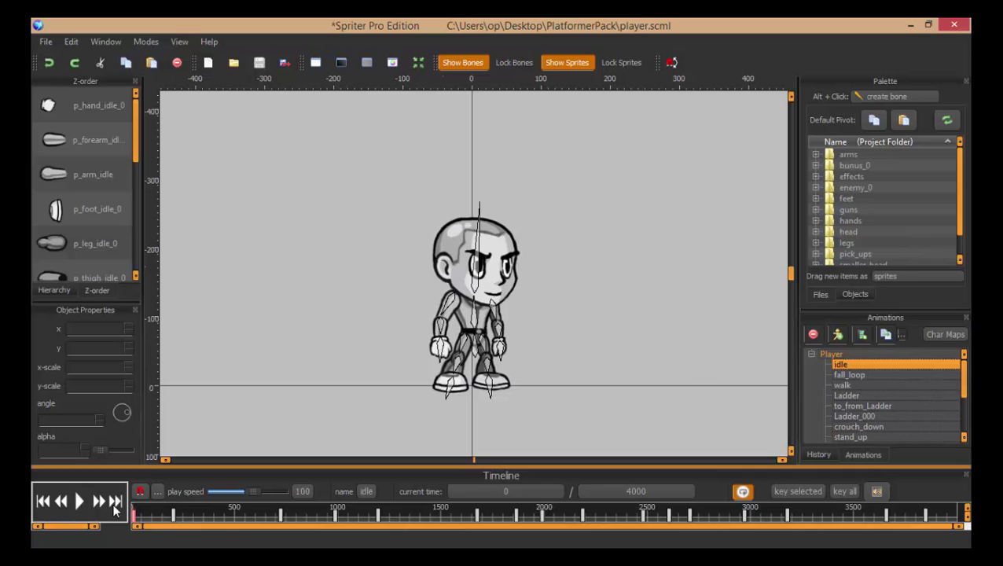
In Spriter, play back the idle, Ladder_000 and crouch_down animations of the player.scml character, ending with playback stopped.
left_click(78, 501)
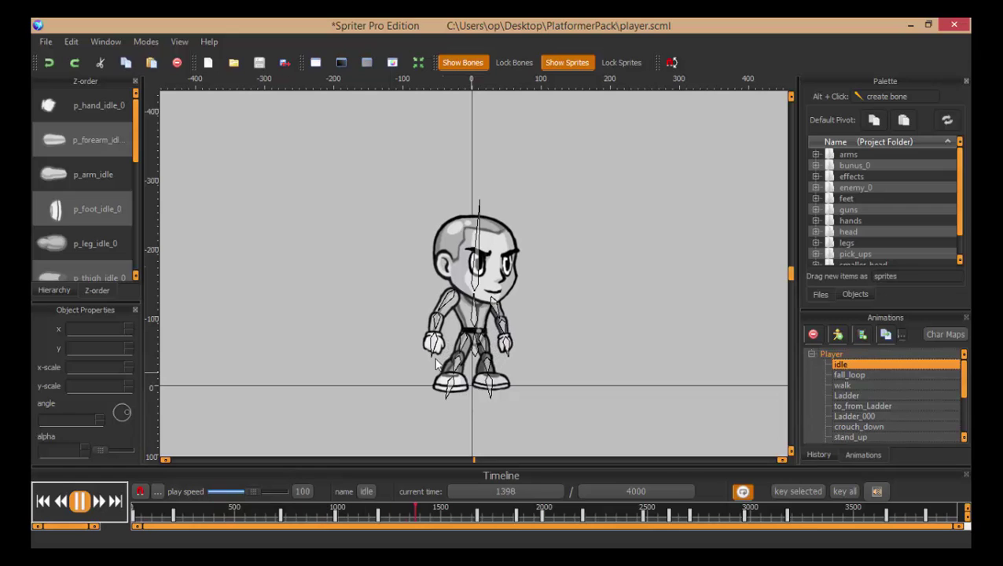
left_click(872, 416)
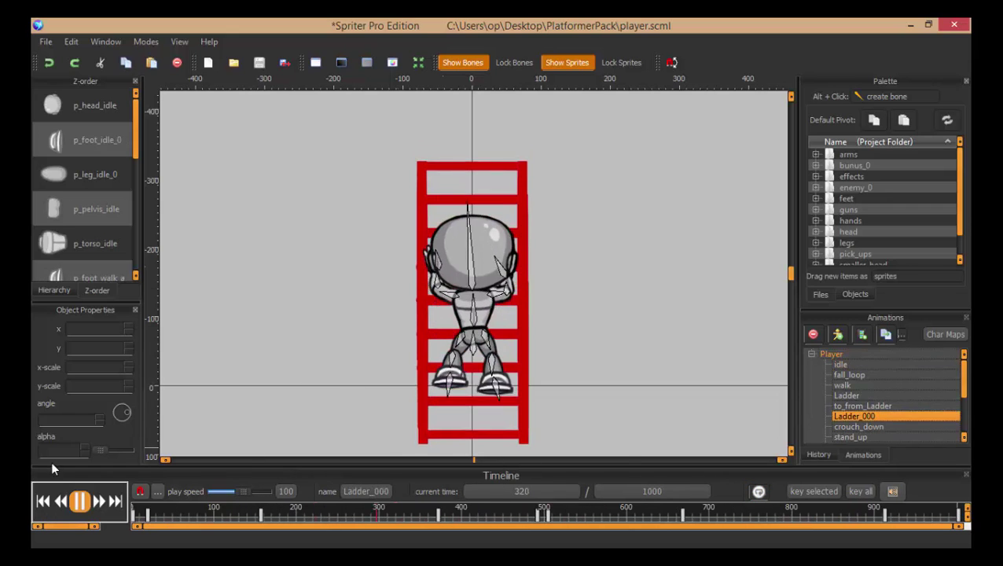
left_click(861, 426)
left_click(79, 500)
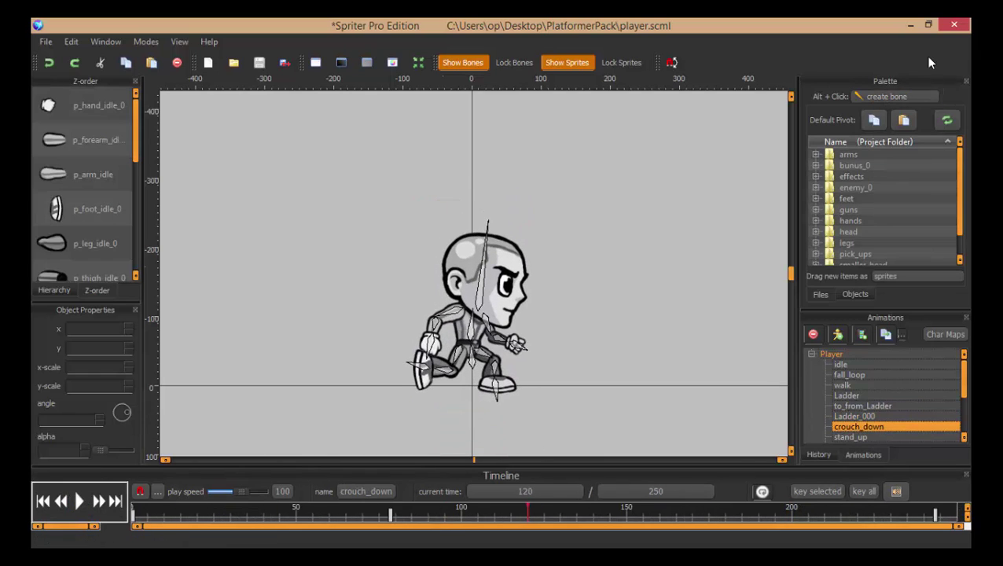
Minimize Spriter, point out player.scml in the PlatformerPack folder, and close the folder window.
left_click(911, 26)
left_click(389, 319)
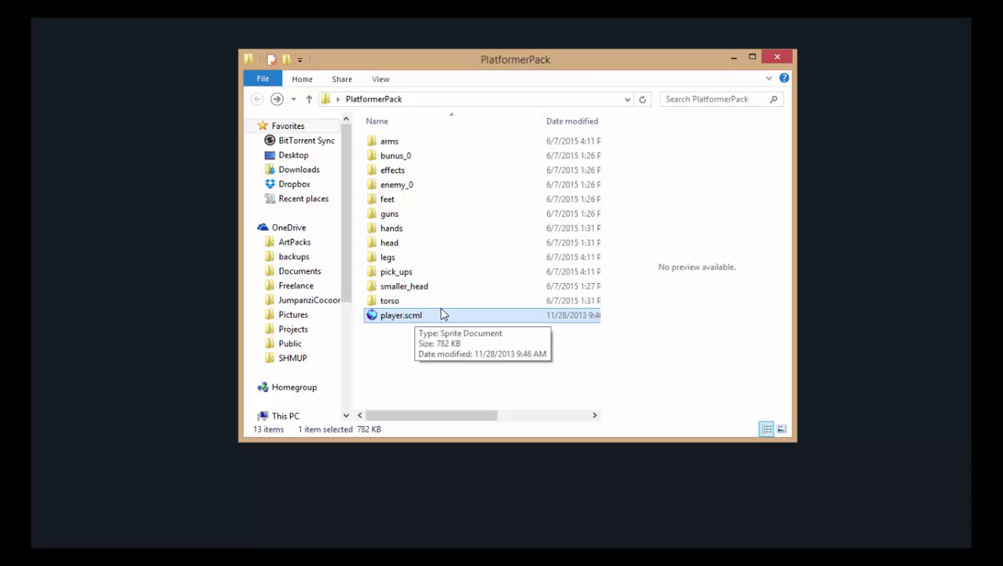
left_click(772, 56)
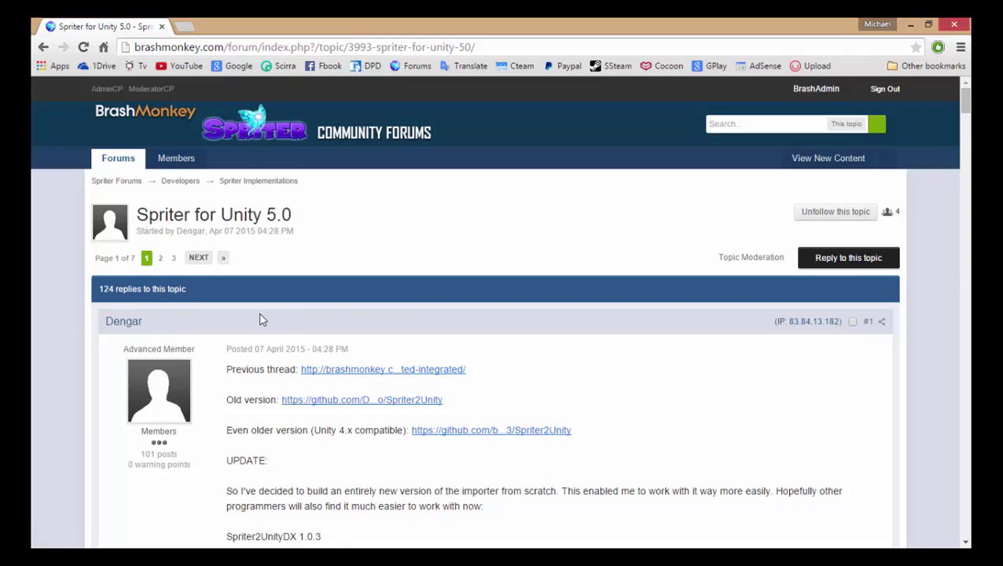
Download Spriter2UnityDX.unitypackage from the package link in the forum's Spriter for Unity 5.0 topic and save it to the Desktop.
scroll(277, 381, "down", 1)
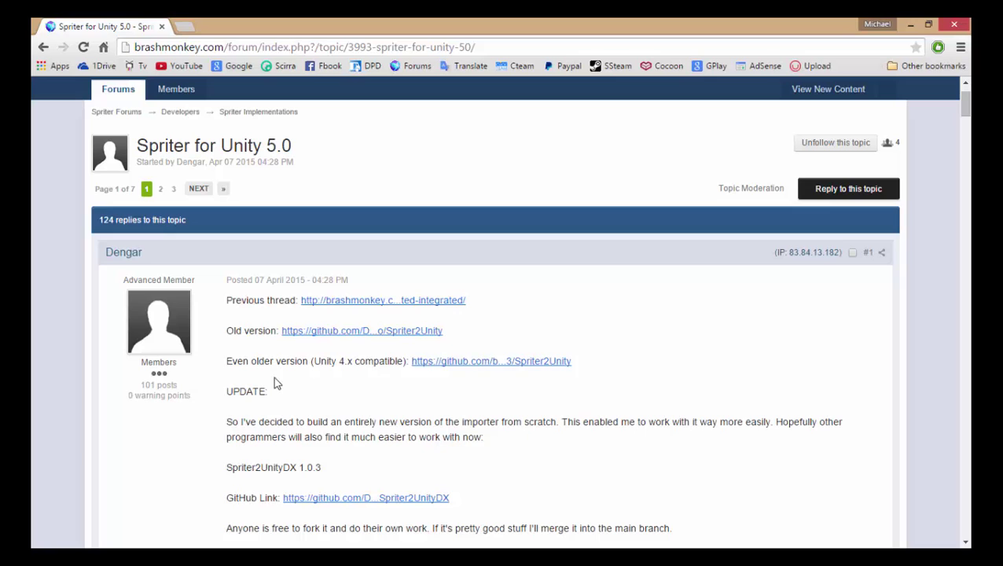
scroll(147, 359, "down", 1)
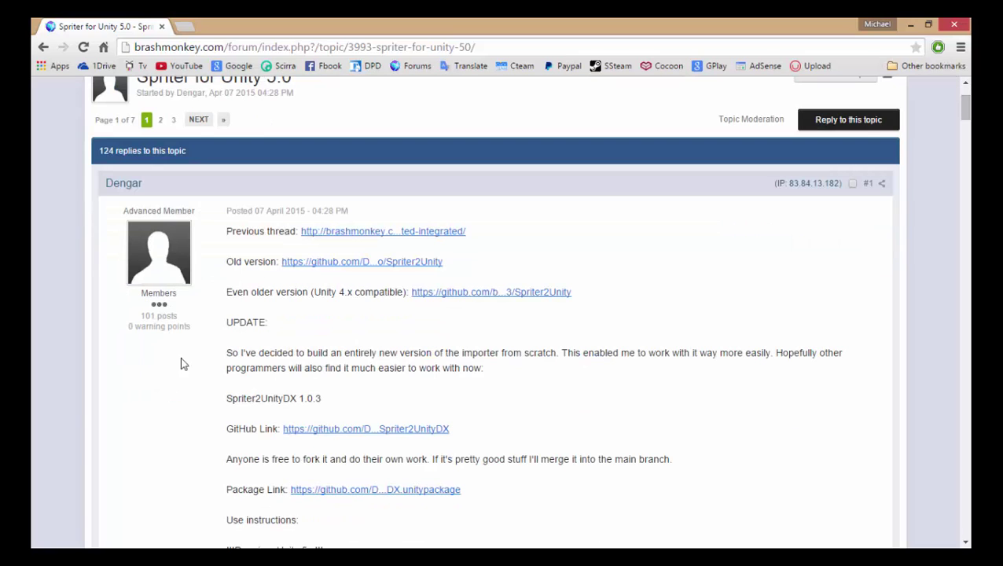
scroll(220, 445, "down", 1)
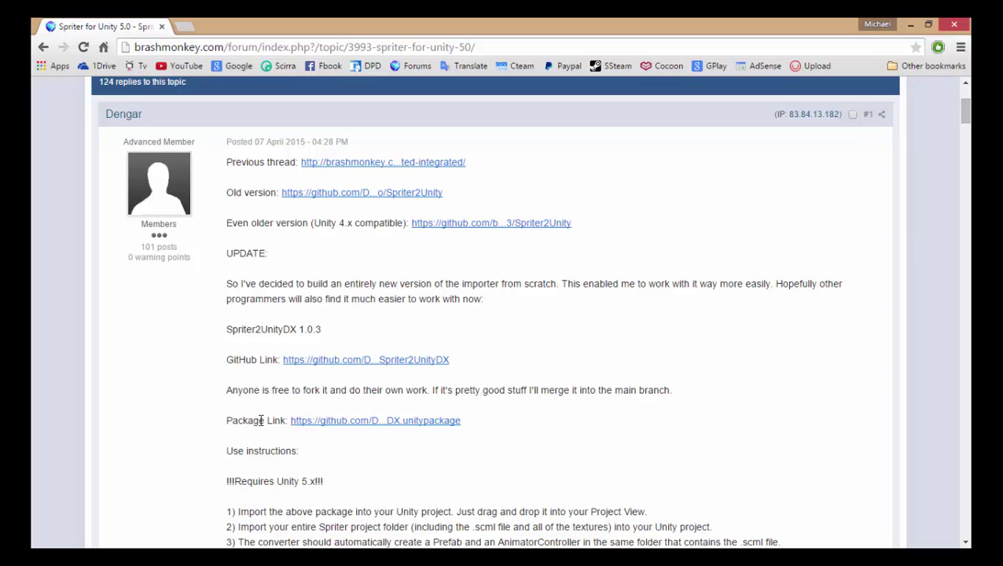
left_click(351, 425)
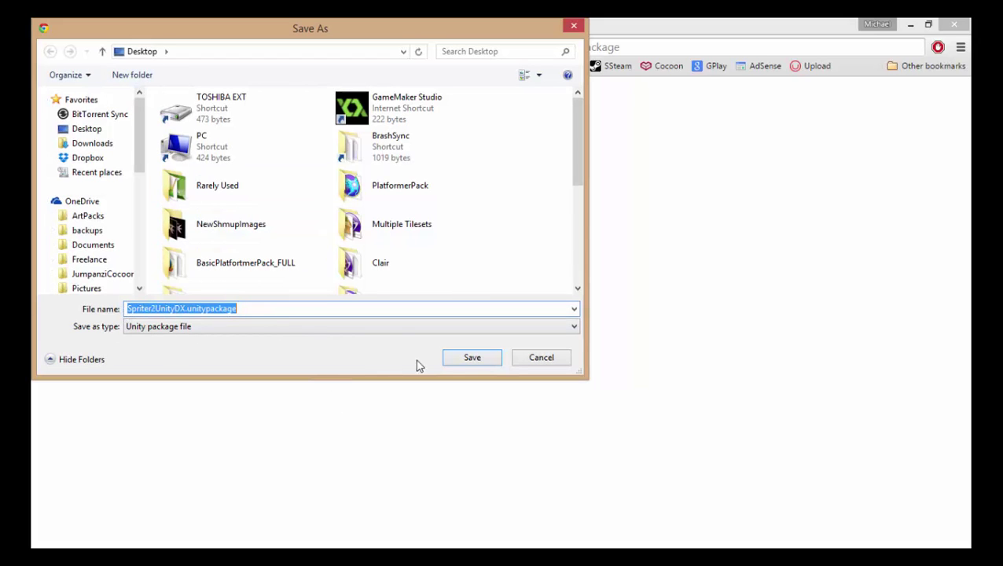
left_click(454, 358)
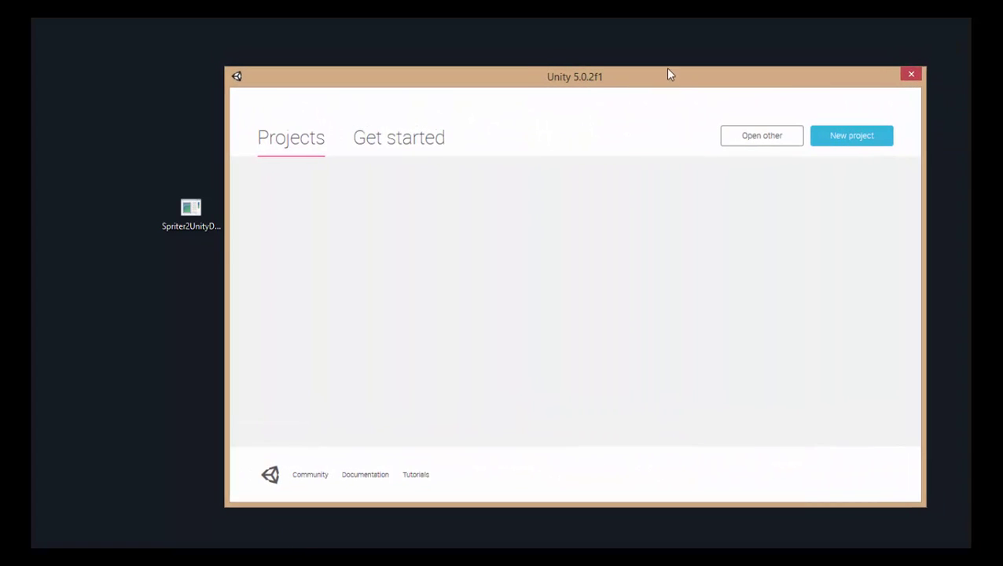
In Unity, create a new 2D project named ImportSpriterDemo.
left_click_drag(669, 74, 683, 95)
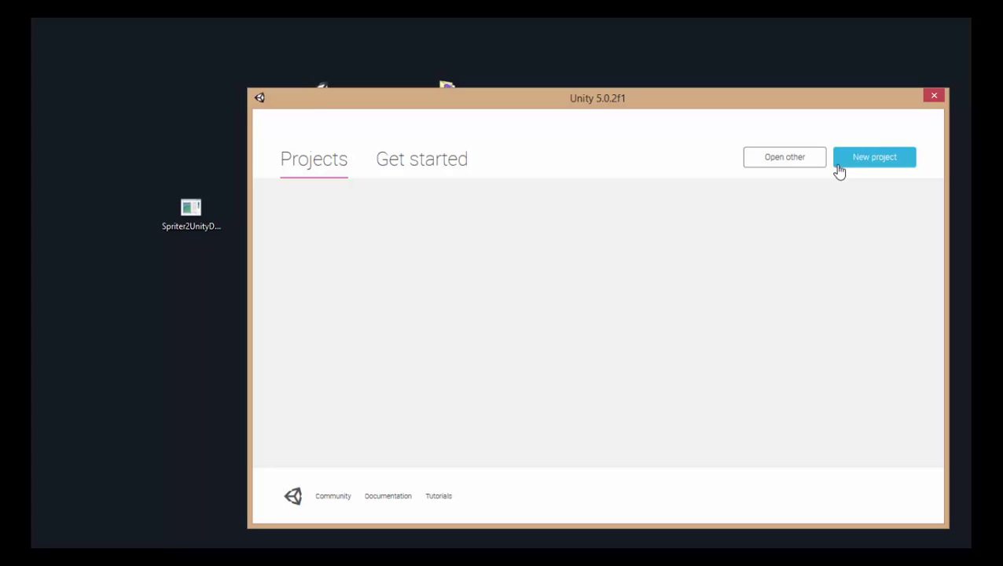
left_click(864, 161)
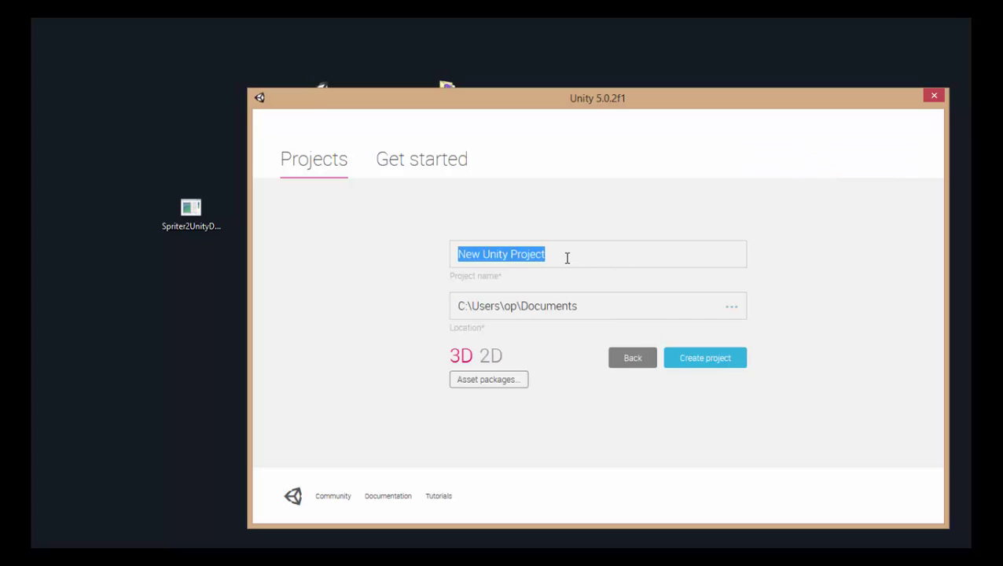
key("Left")
key("Delete")
key("Delete")
key("Delete")
key("Delete")
key("Delete")
key("Delete")
key("Delete")
key("Delete")
key("Delete")
key("Delete")
key("Delete")
key("Delete")
key("Delete")
key("Delete")
key("Delete")
key("Delete")
key("Delete")
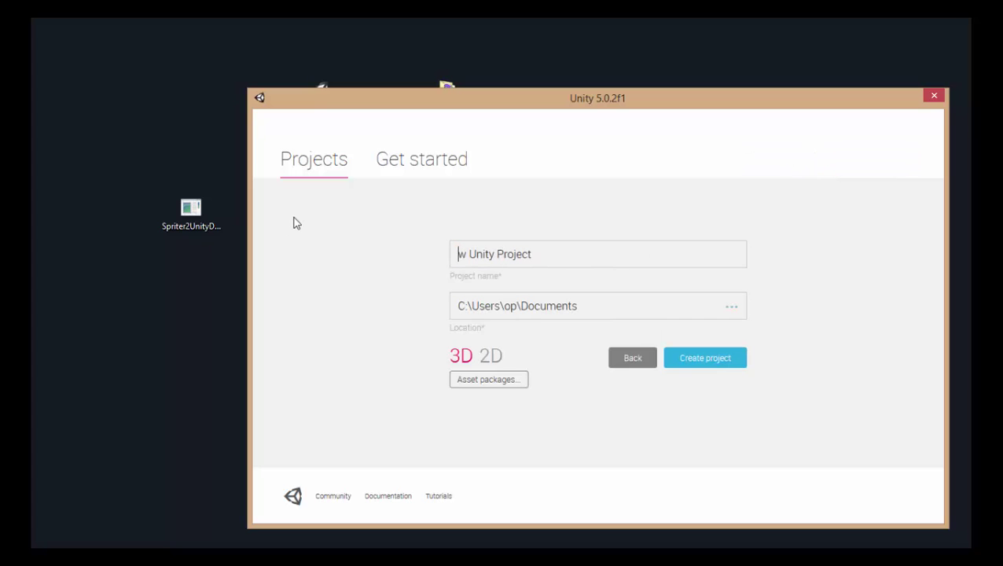
type("ImportSpriterDemo")
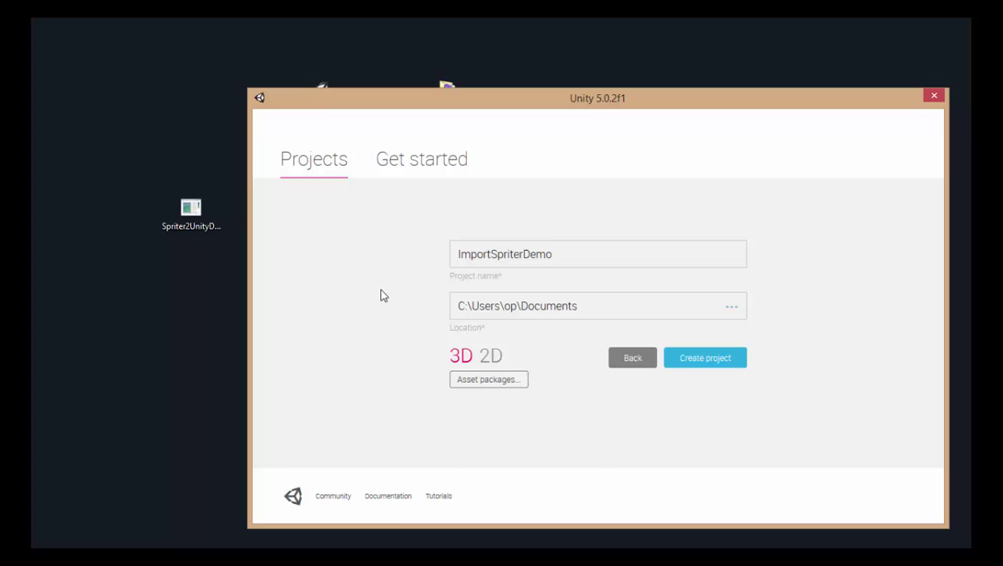
left_click(491, 357)
left_click(716, 362)
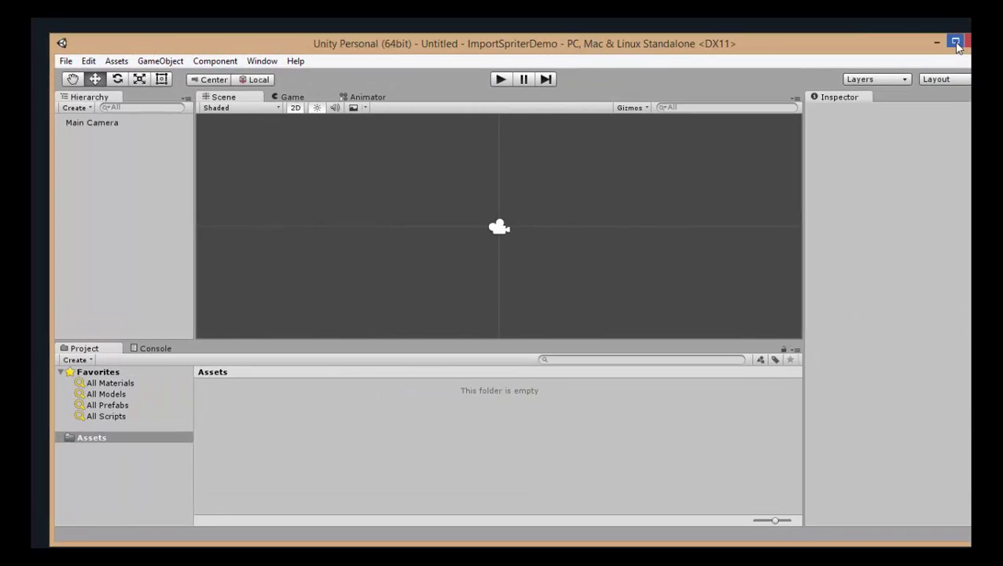
Arrange the Unity window beside the desktop files and import all items of Spriter2UnityDX.unitypackage into the project's Assets.
left_click(955, 43)
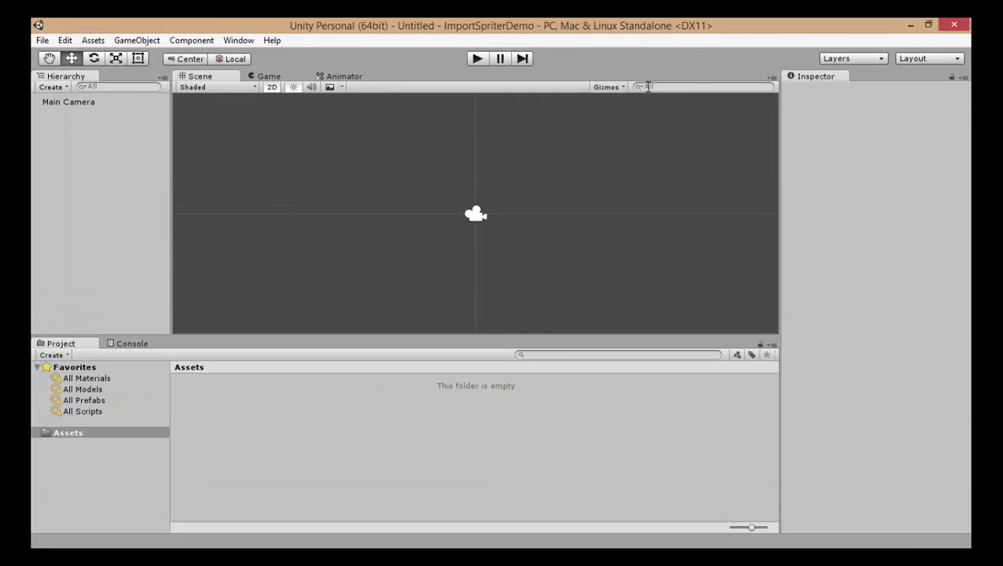
left_click(927, 26)
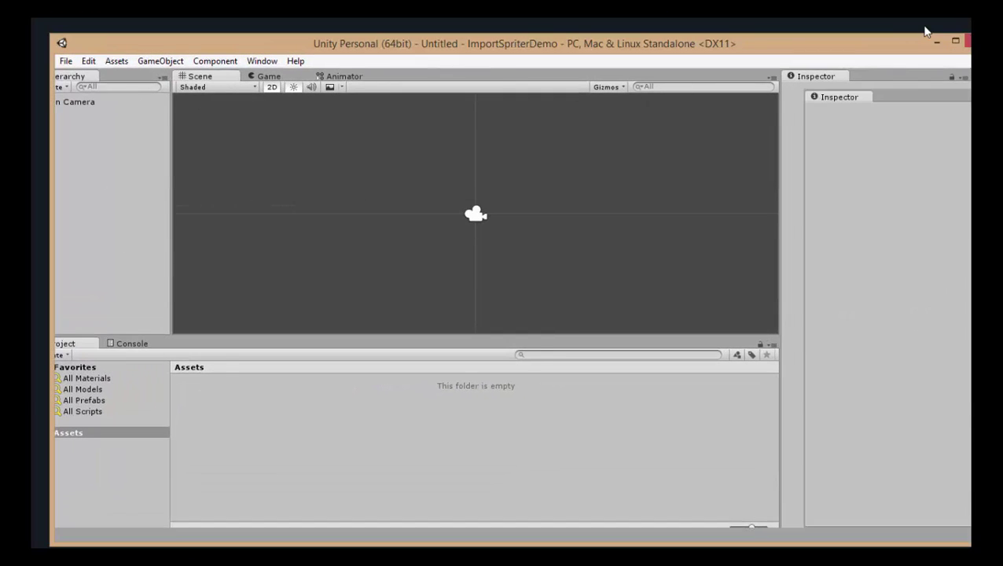
left_click_drag(252, 44, 576, 39)
left_click(194, 208)
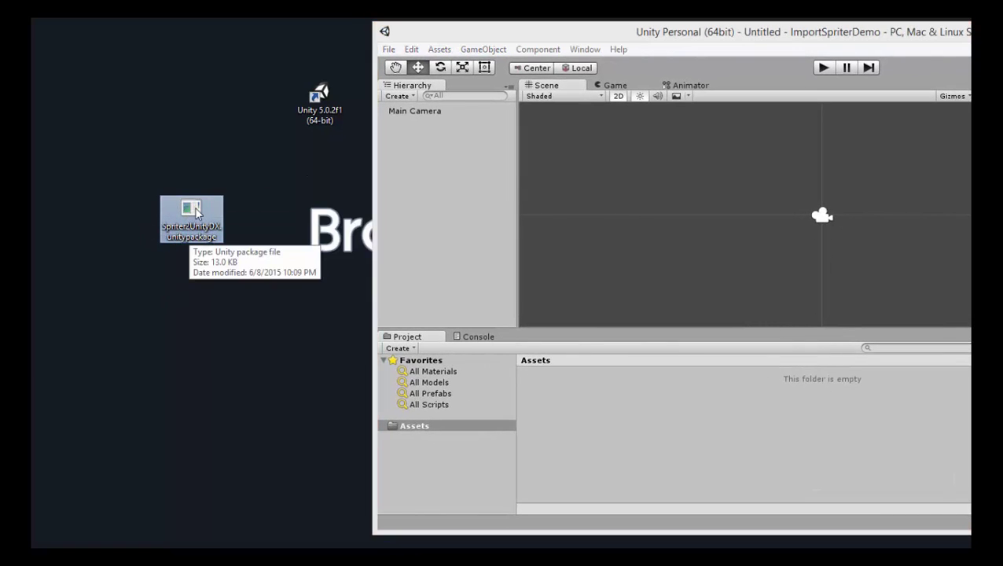
left_click_drag(196, 209, 610, 408)
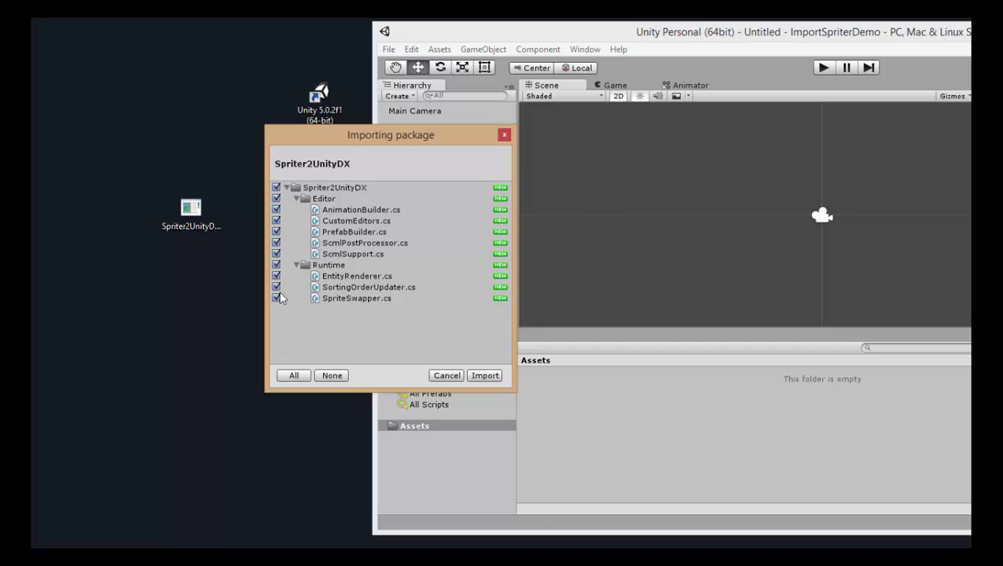
left_click(485, 376)
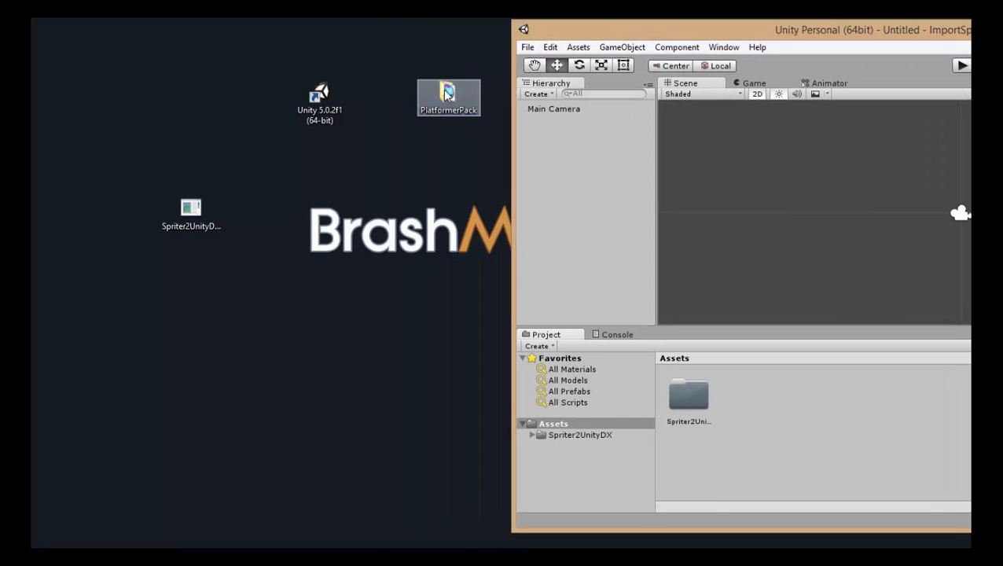
Import the PlatformerPack folder from the desktop into the project's Assets and open it there.
left_click_drag(447, 92, 755, 397)
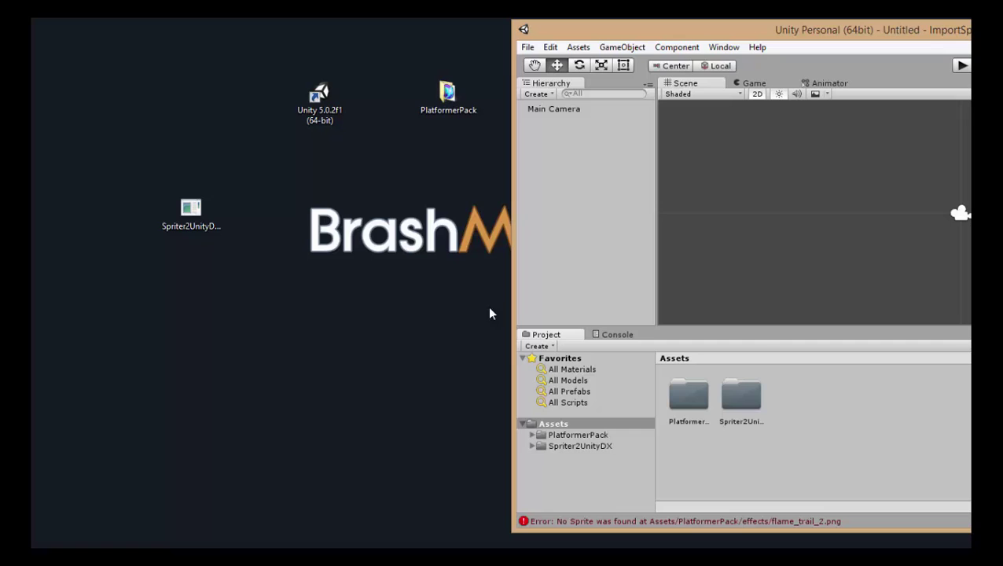
double_click(712, 29)
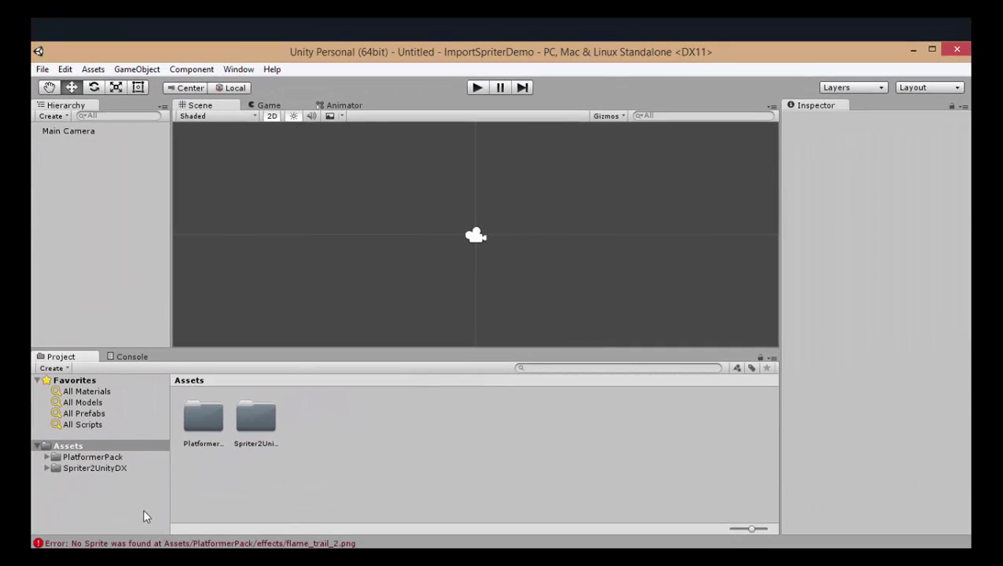
left_click(257, 418)
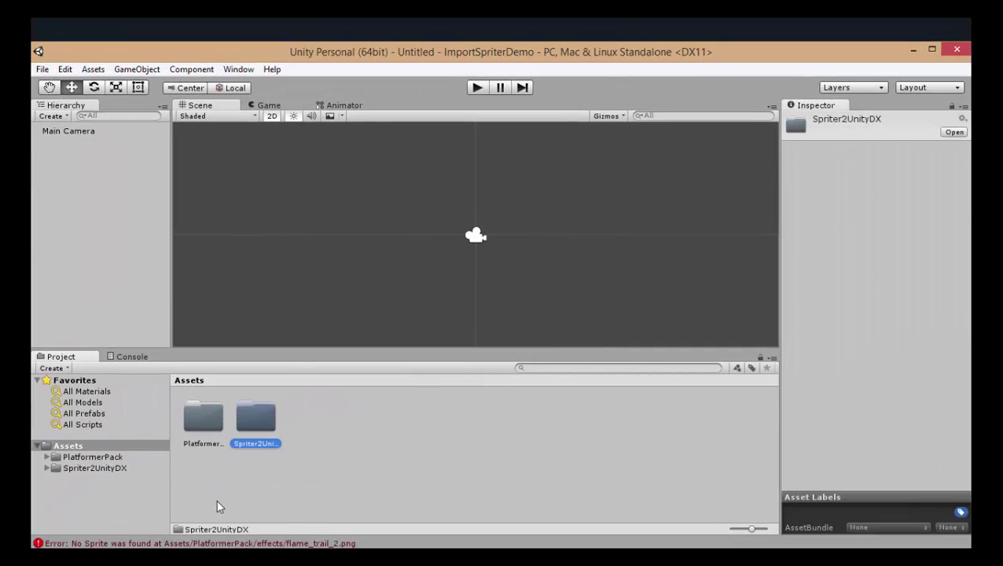
left_click(203, 418)
double_click(385, 52)
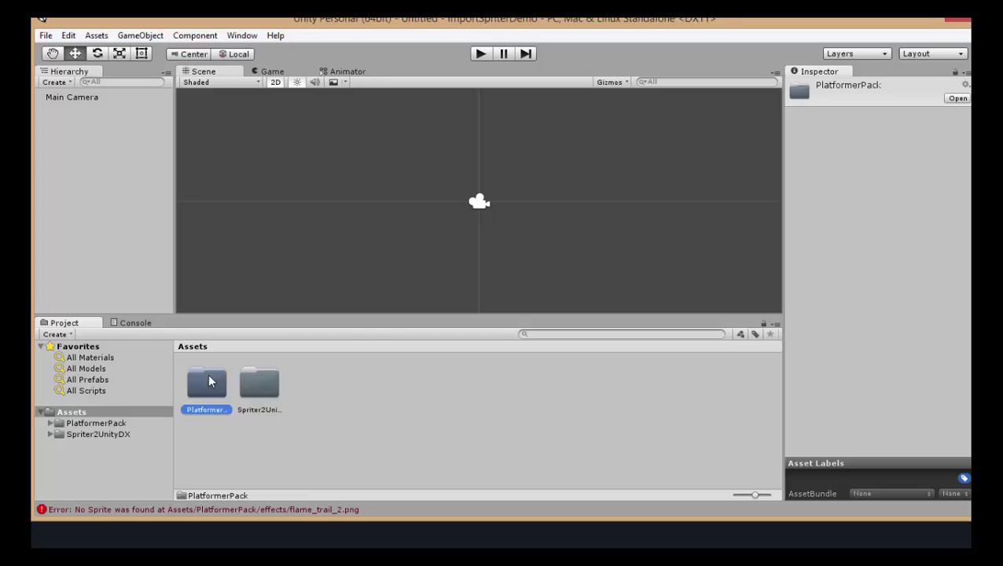
double_click(207, 382)
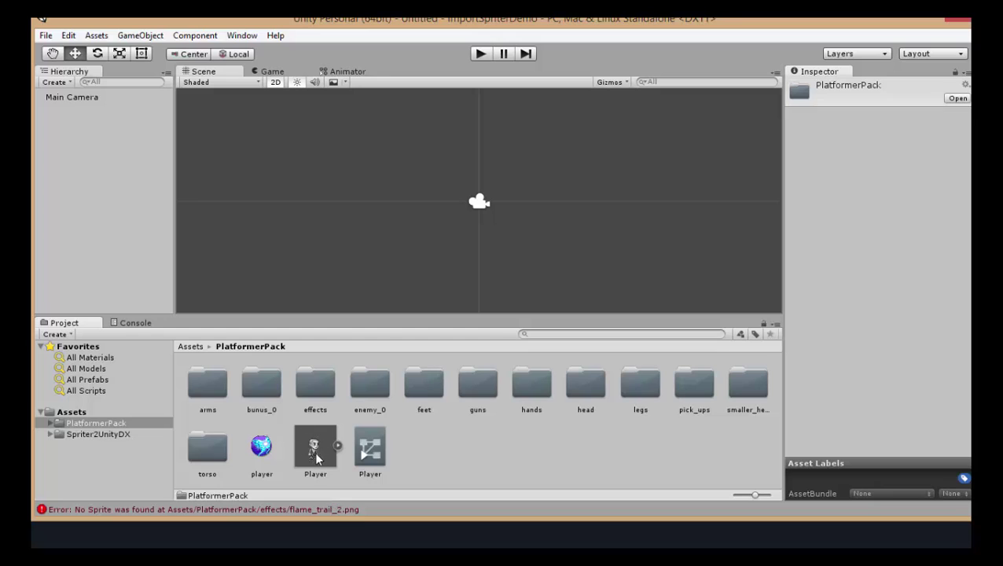
Place the Player prefab near the centre of the scene, then run the game briefly to test its animation and stop it.
left_click_drag(313, 448, 478, 214)
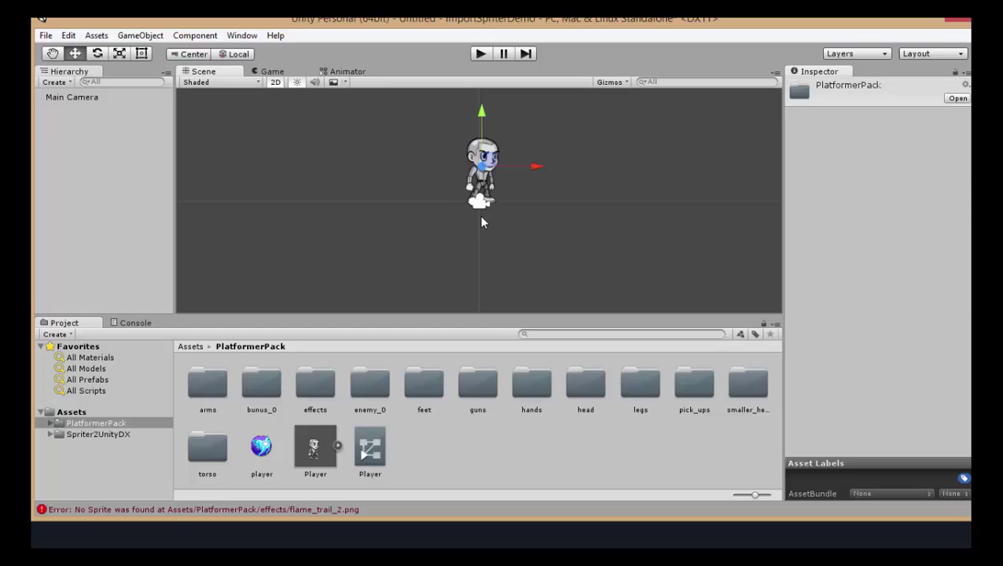
left_click(480, 53)
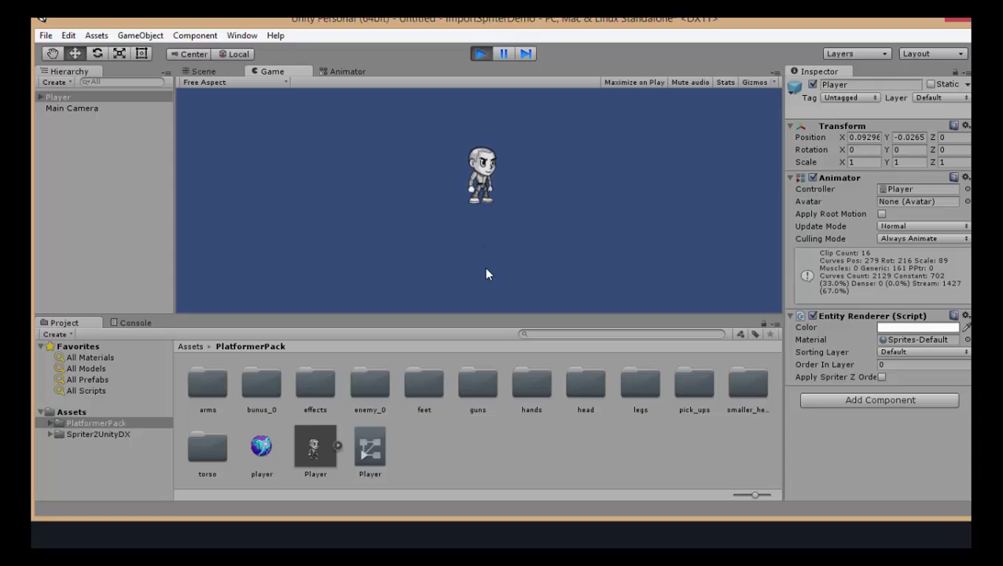
left_click(482, 54)
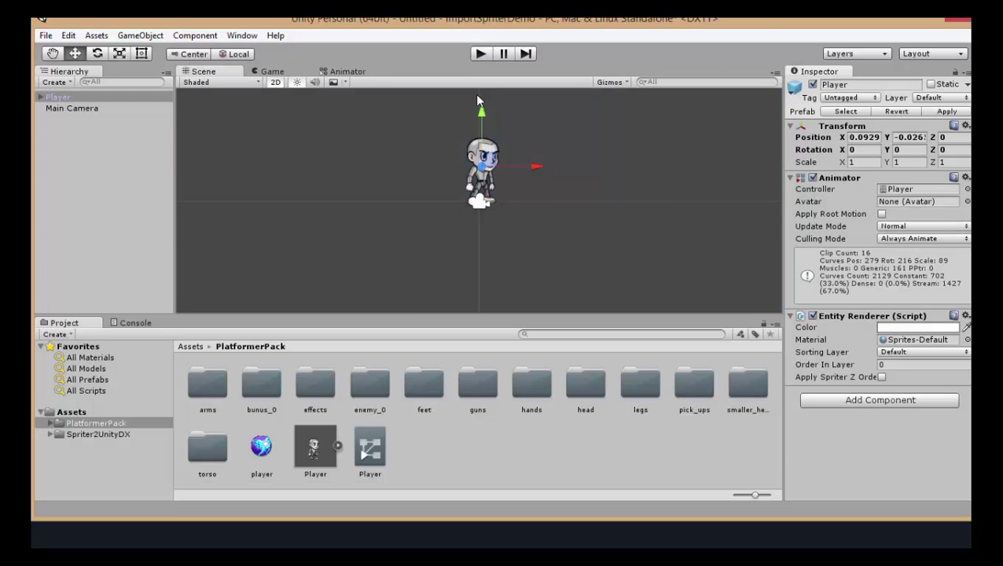
Open the Player animator controller and look through its animation states, from the ladder and crouch states to throw.
double_click(371, 452)
middle_click_drag(676, 142, 618, 363)
middle_click_drag(515, 175, 590, 232)
middle_click_drag(658, 281, 631, 112)
middle_click_drag(696, 271, 628, 163)
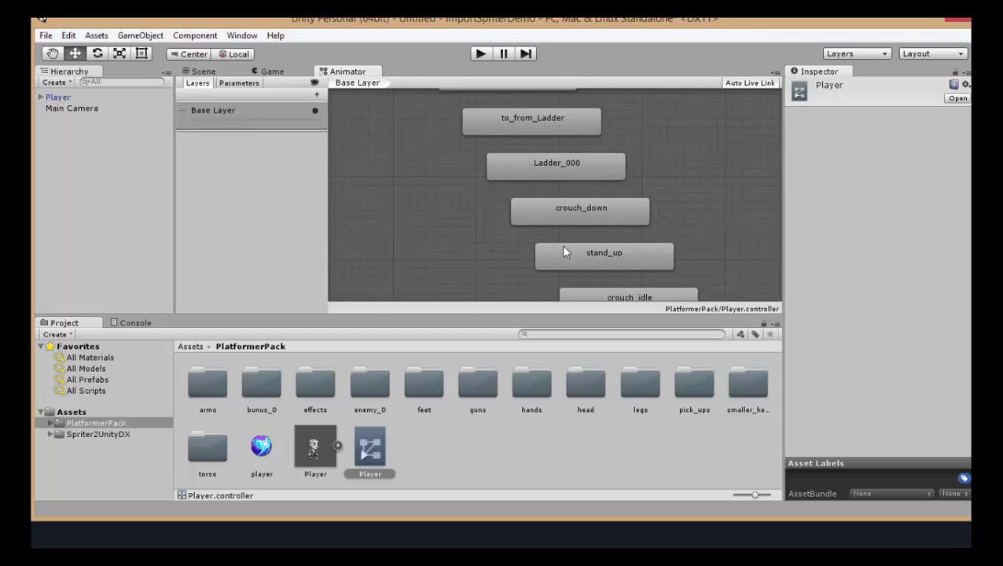
middle_click_drag(613, 210, 526, 76)
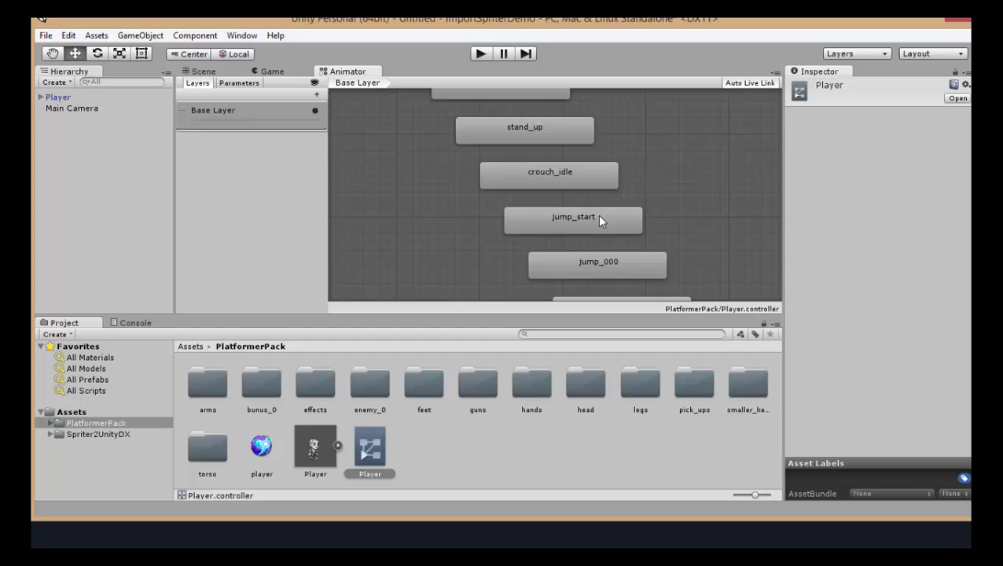
middle_click_drag(597, 217, 563, 249)
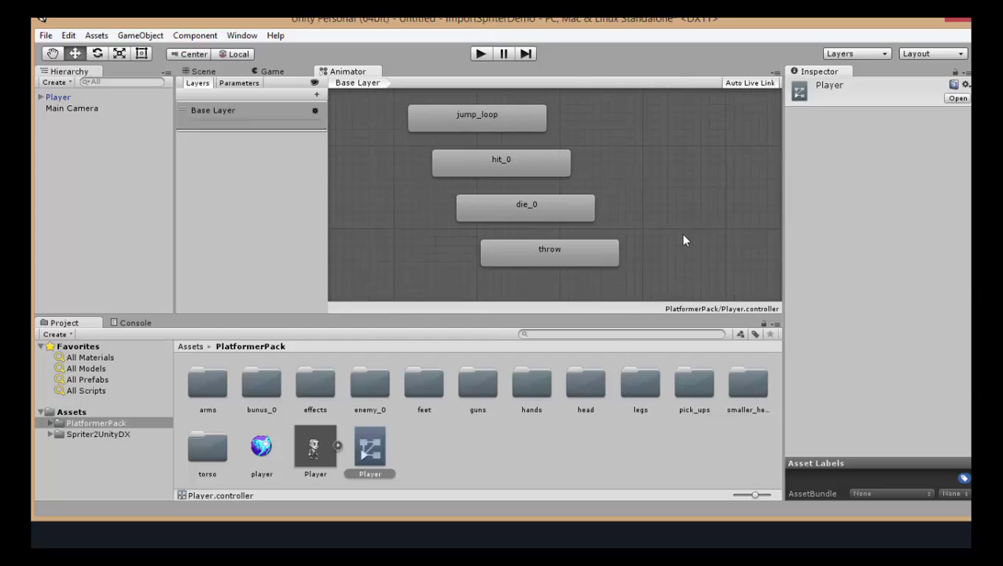
middle_click_drag(683, 240, 617, 346)
middle_click_drag(503, 135, 511, 289)
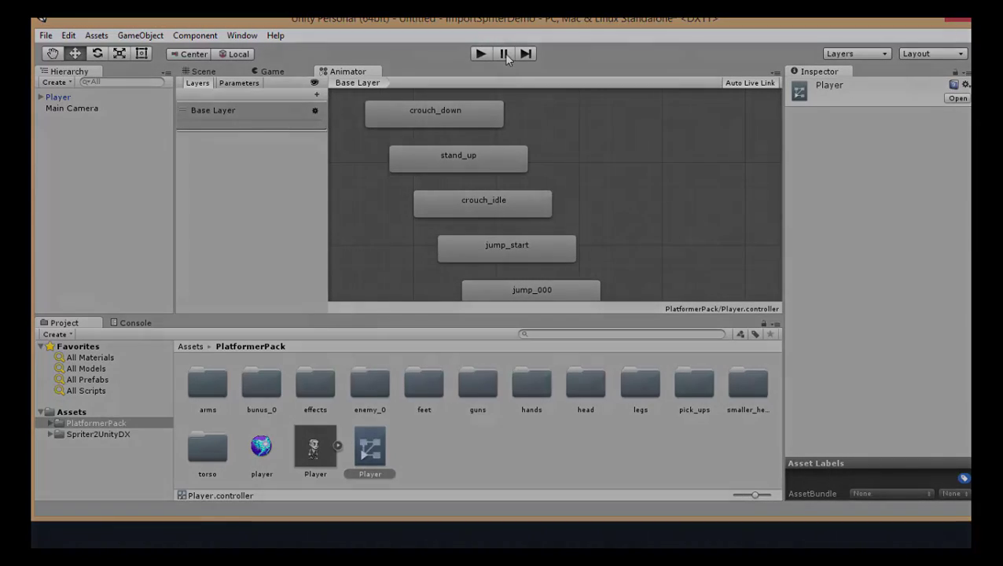